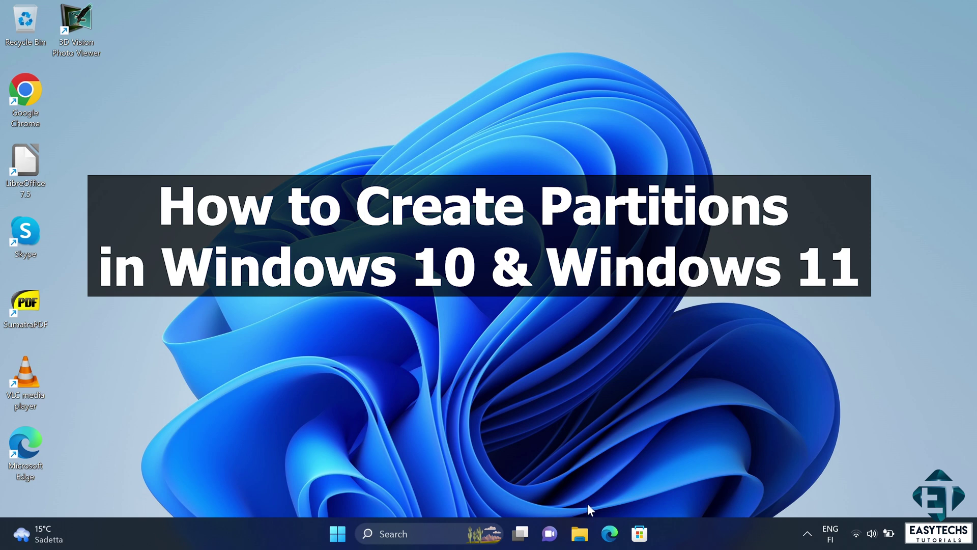
Step: Open File Explorer and view This PC with Local Disk (C:) and the DVD drive (E:)
click(580, 533)
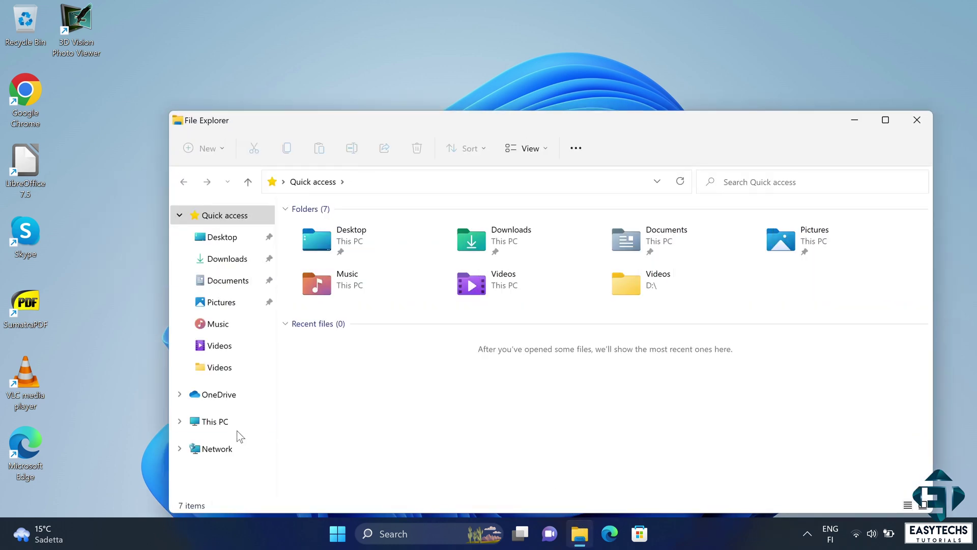
click(209, 428)
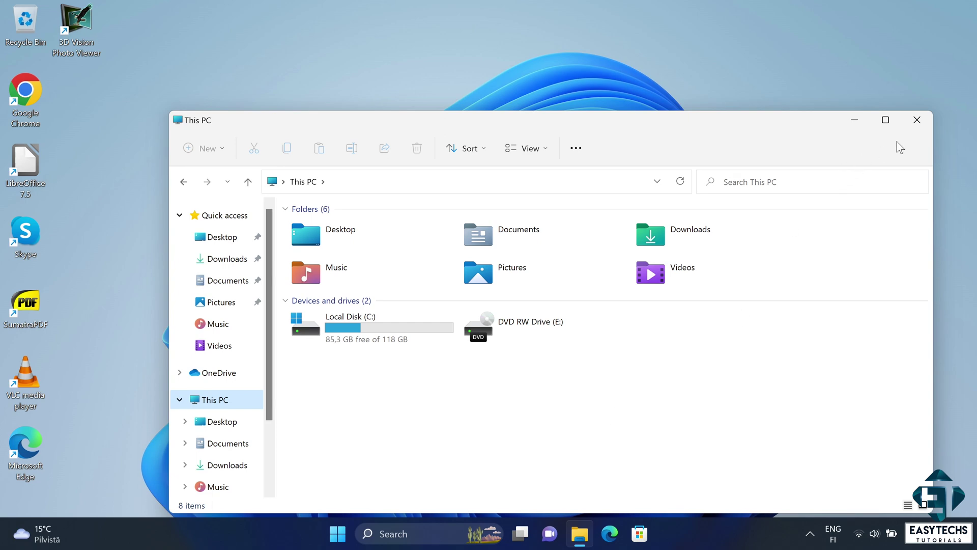
Step: Close File Explorer, search 'create and format', open Disk Management, then close it
click(918, 122)
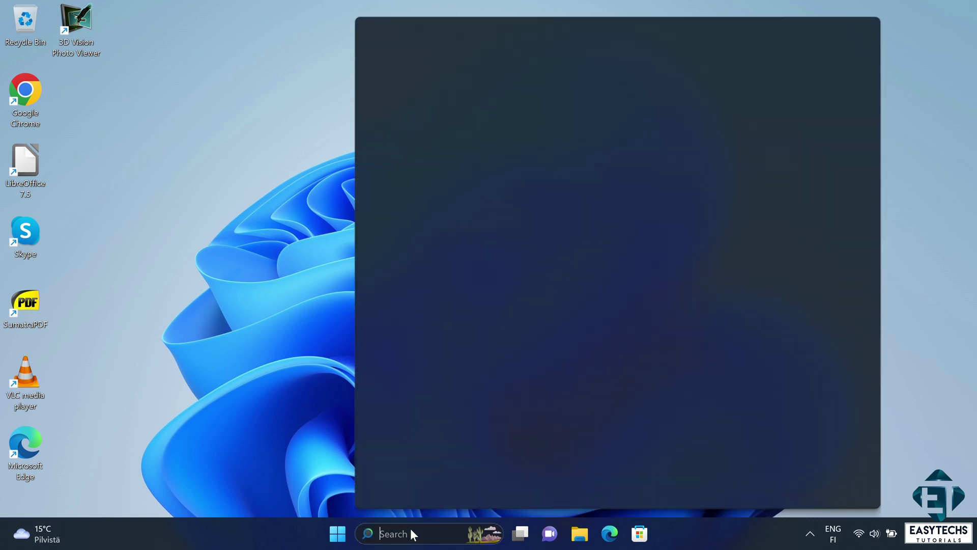
click(411, 532)
text(create)
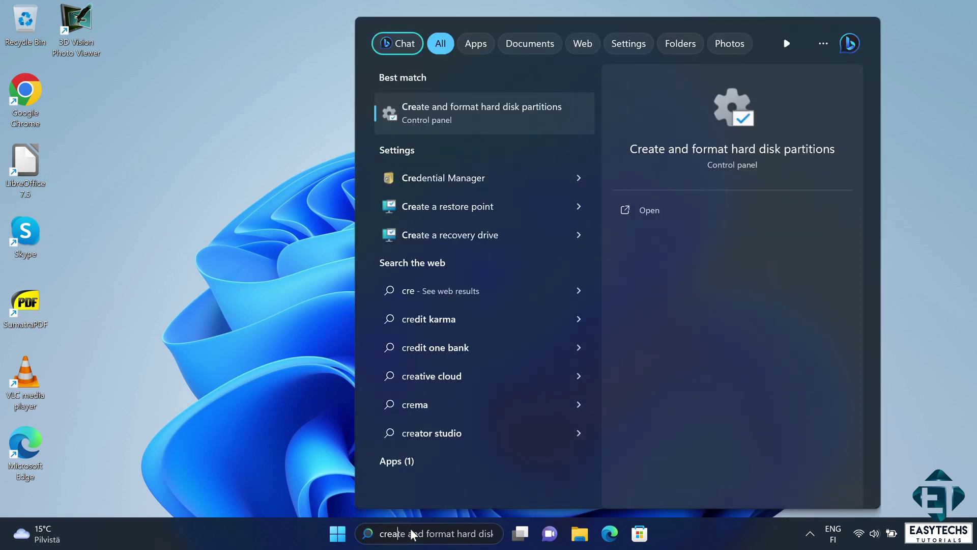
text( and format)
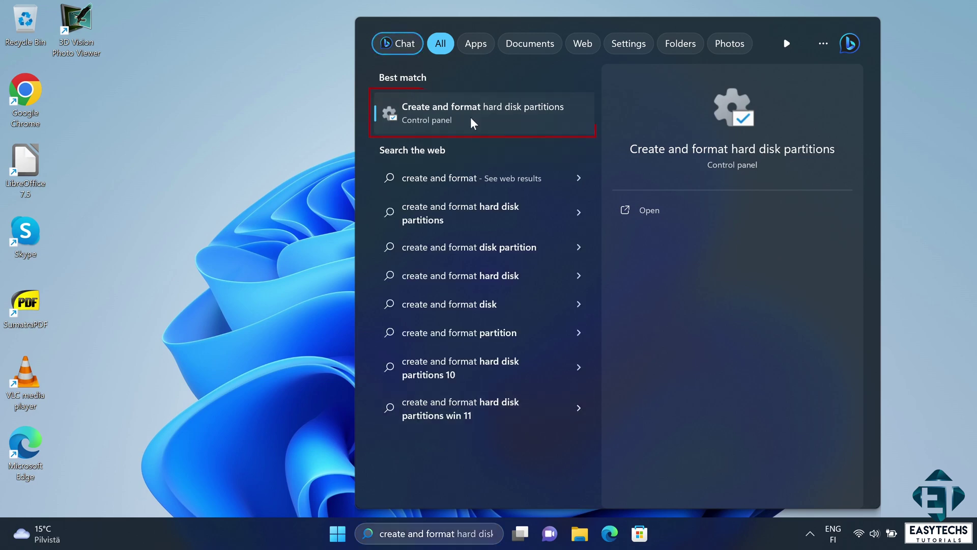
click(471, 120)
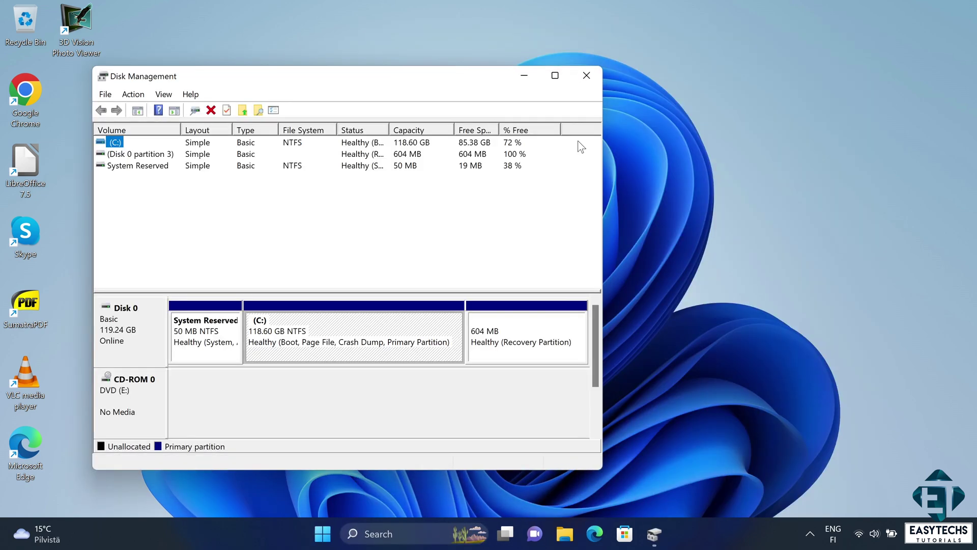
click(587, 74)
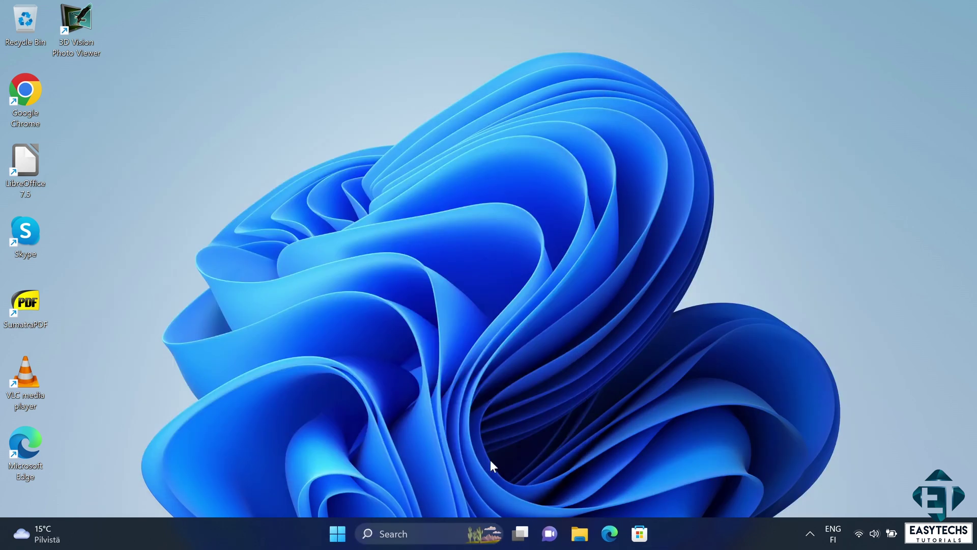
Step: Open Computer Management through Manage in This PC's full context menu in File Explorer
click(579, 534)
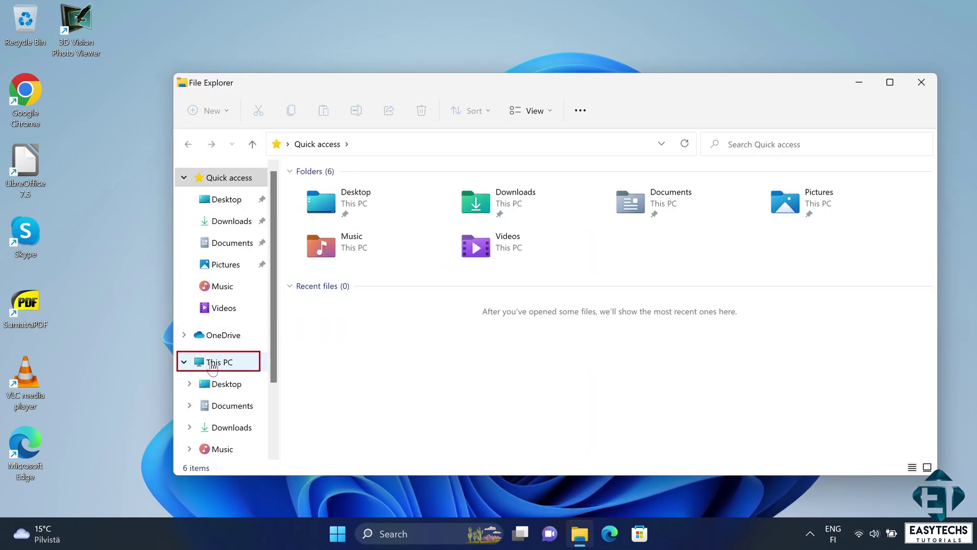
right_click(212, 367)
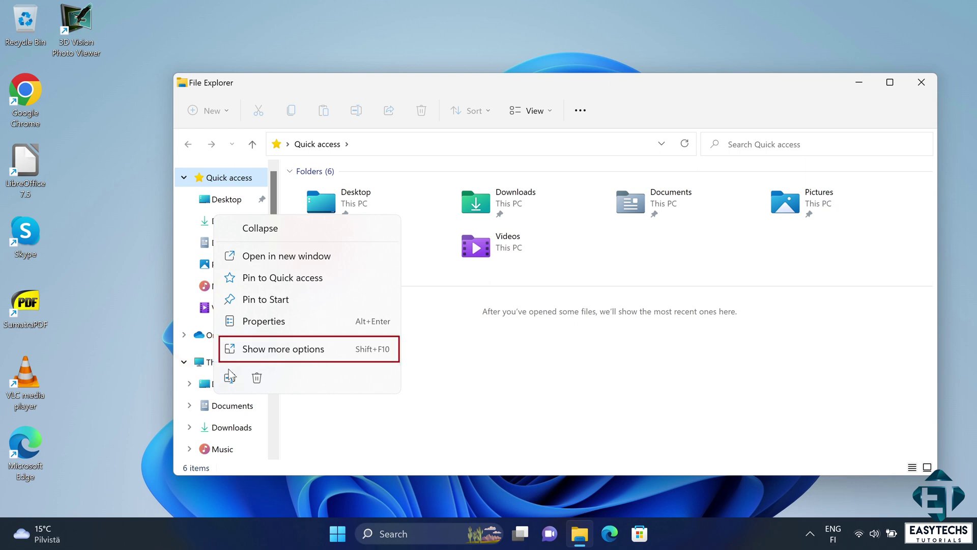
click(276, 351)
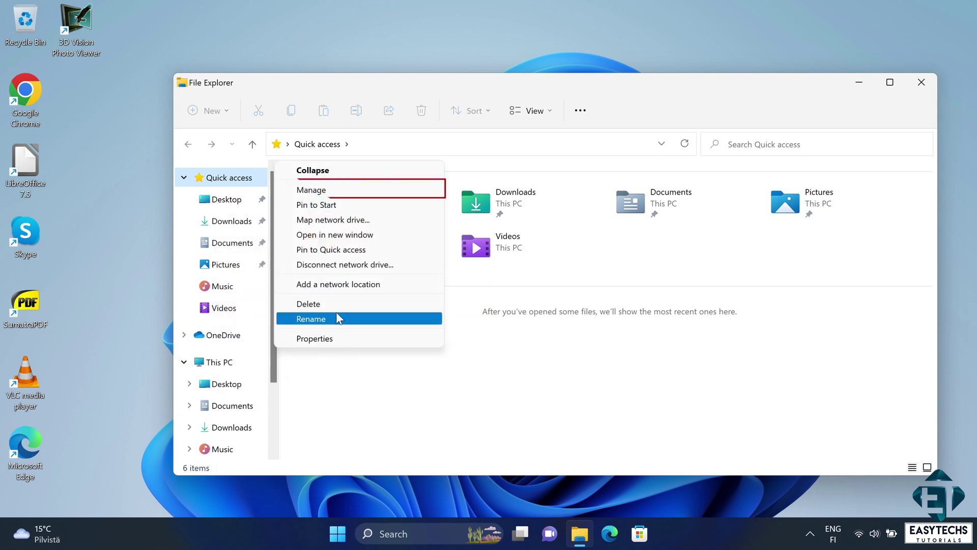
click(339, 193)
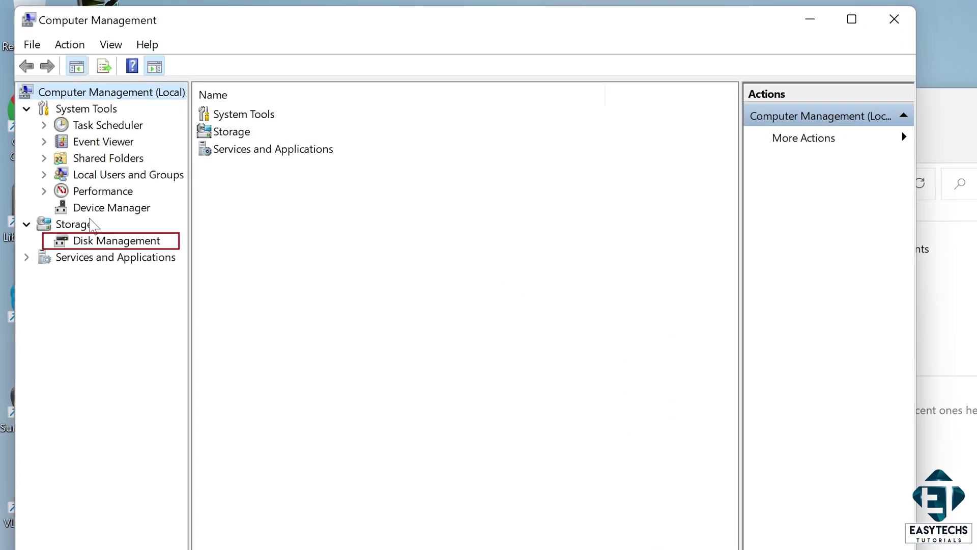
Step: Switch to Storage > Disk Management and select the 118.60 GB C: partition
click(104, 245)
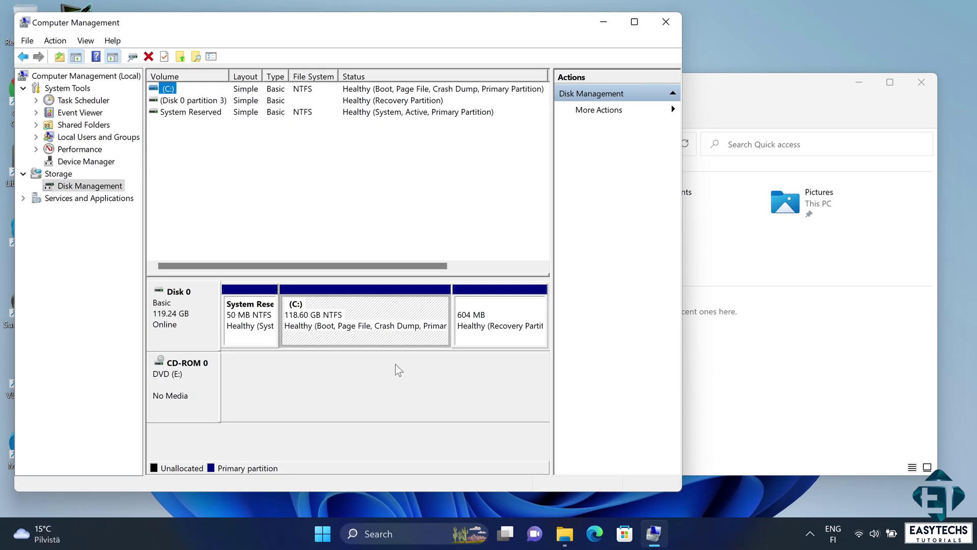
click(332, 309)
Step: Run Shrink Volume on the C: partition so the available shrink space is calculated
right_click(332, 310)
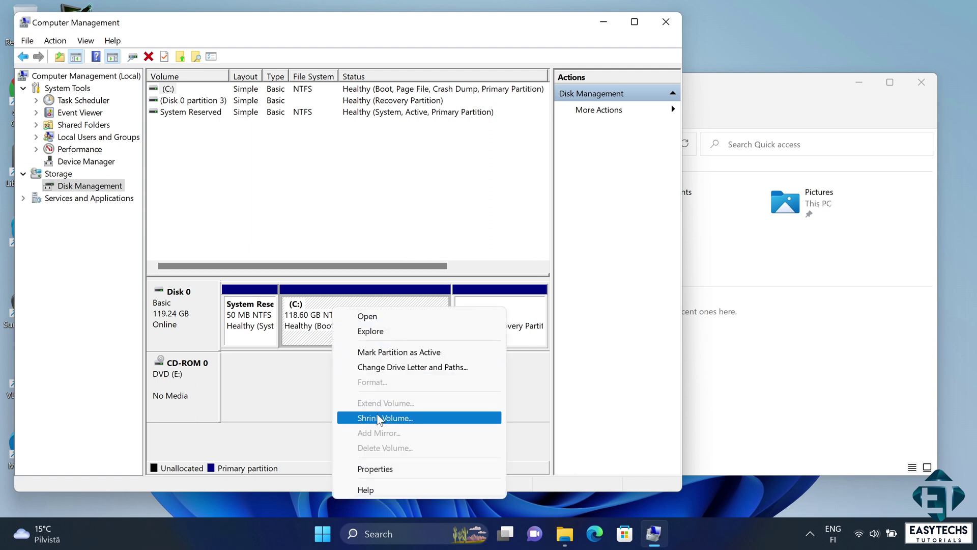
click(379, 417)
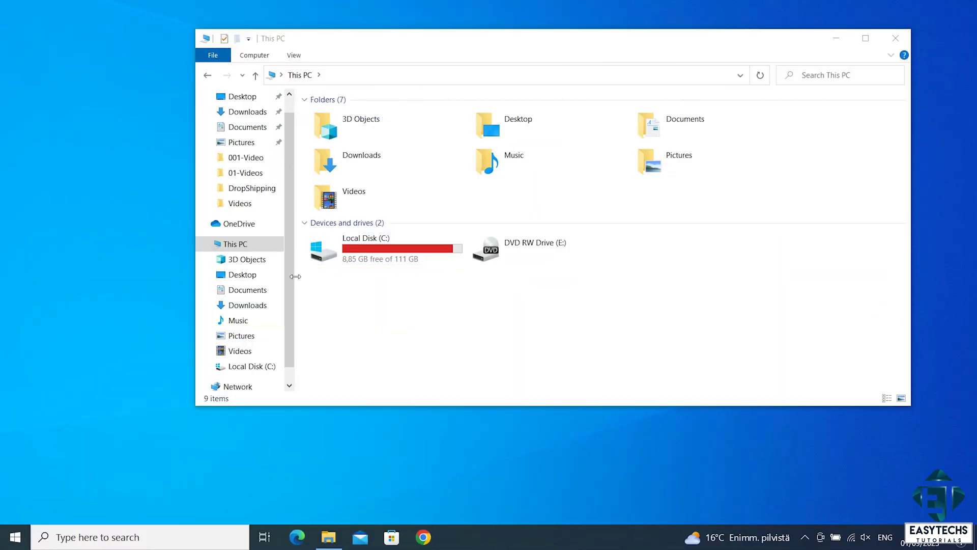
Step: Bring up This PC's context menu in File Explorer and dismiss it with Esc
right_click(250, 245)
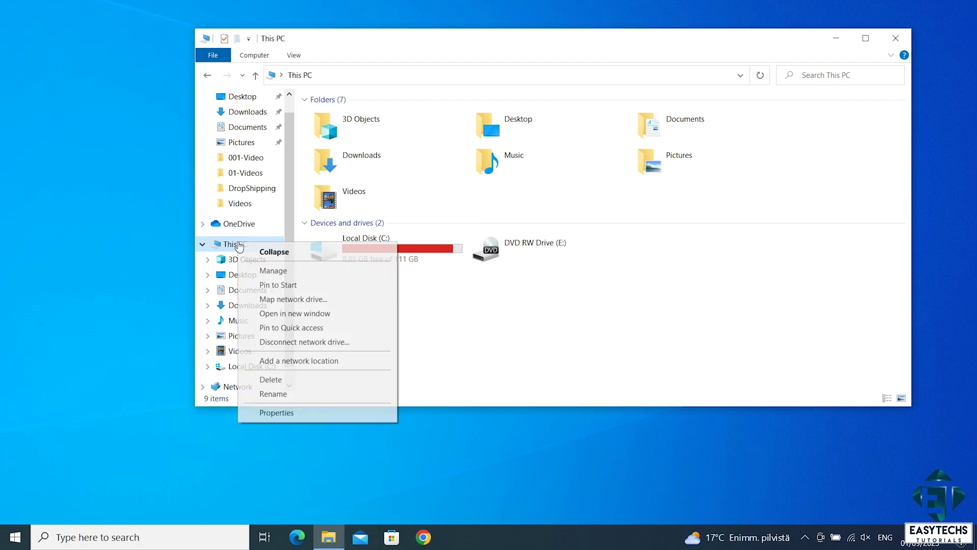
key(Escape)
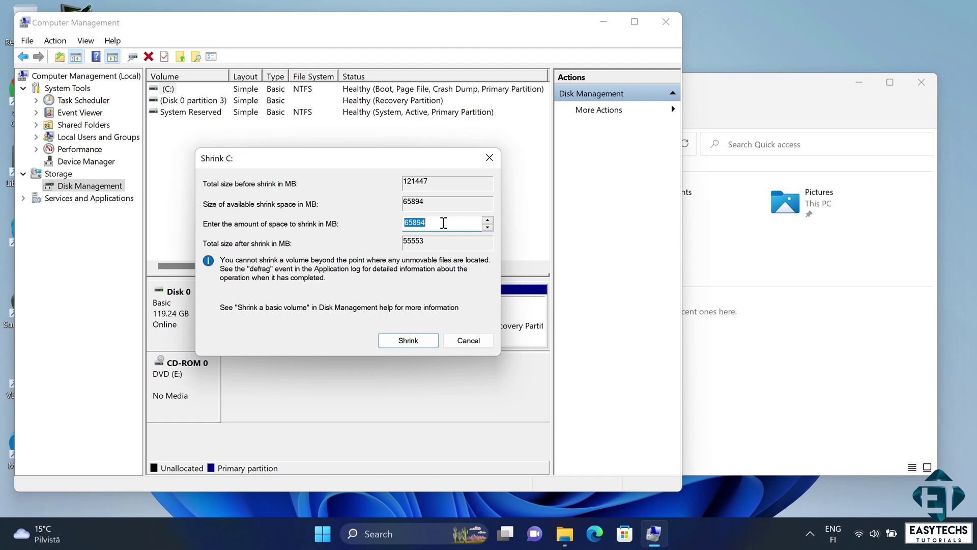
Step: Shrink C: by 30000 MB, leaving it at 89.30 GB with 29.30 GB unallocated
text(30000)
click(399, 341)
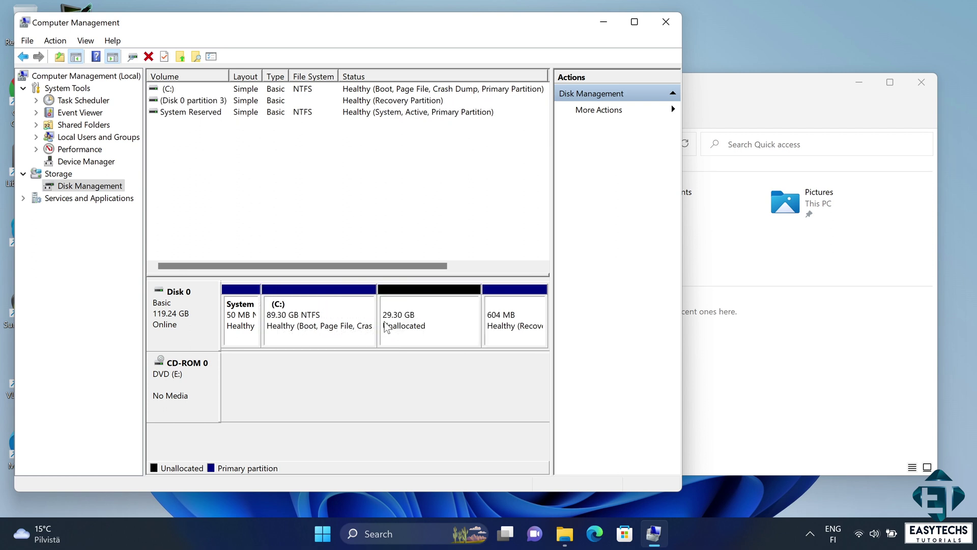
Step: Start the New Simple Volume wizard on the 29.30 GB unallocated space
click(433, 314)
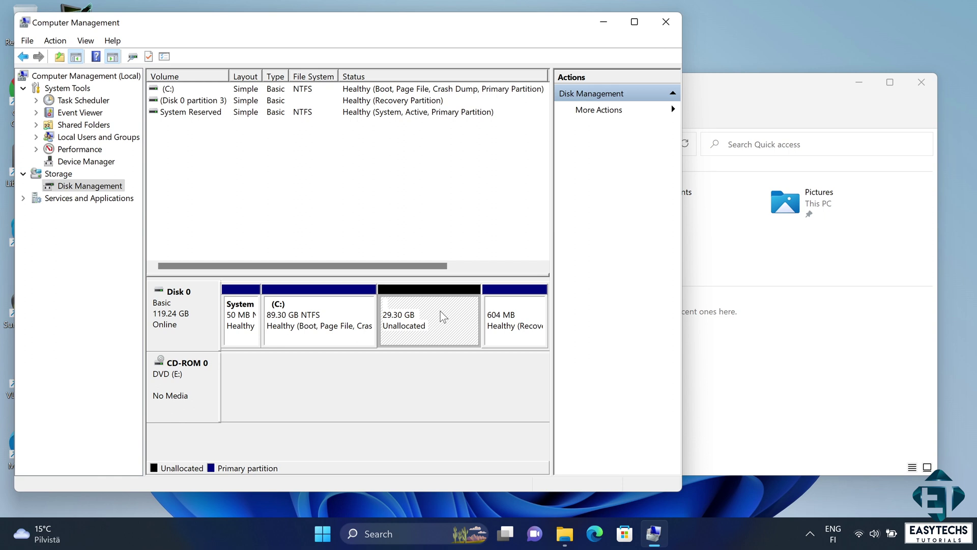
right_click(440, 312)
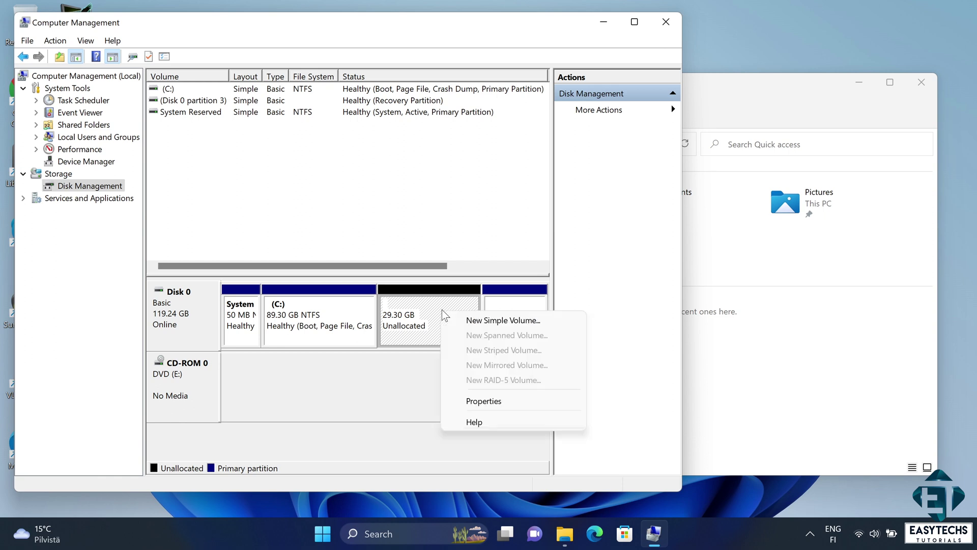
click(479, 321)
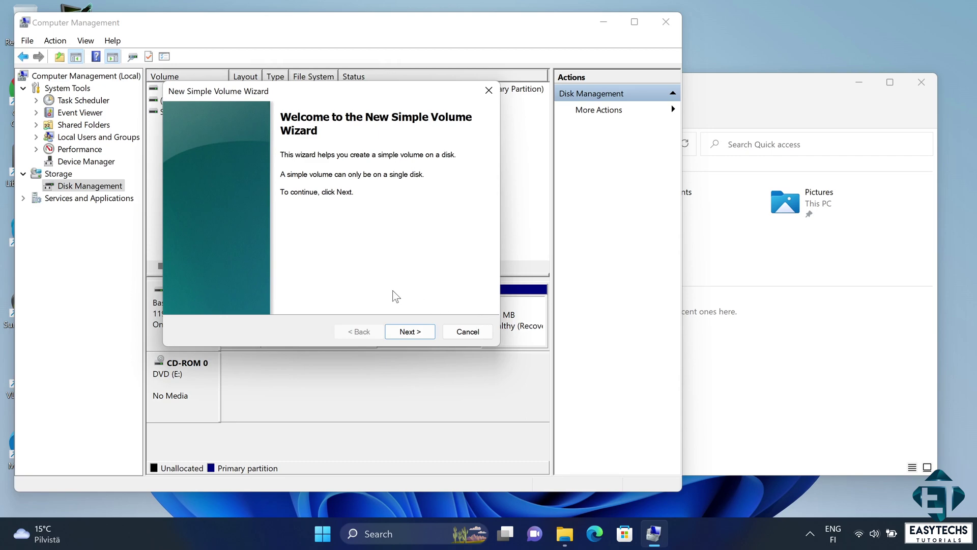
Step: Accept the full 29999 MB volume size and keep D as the drive letter
click(415, 331)
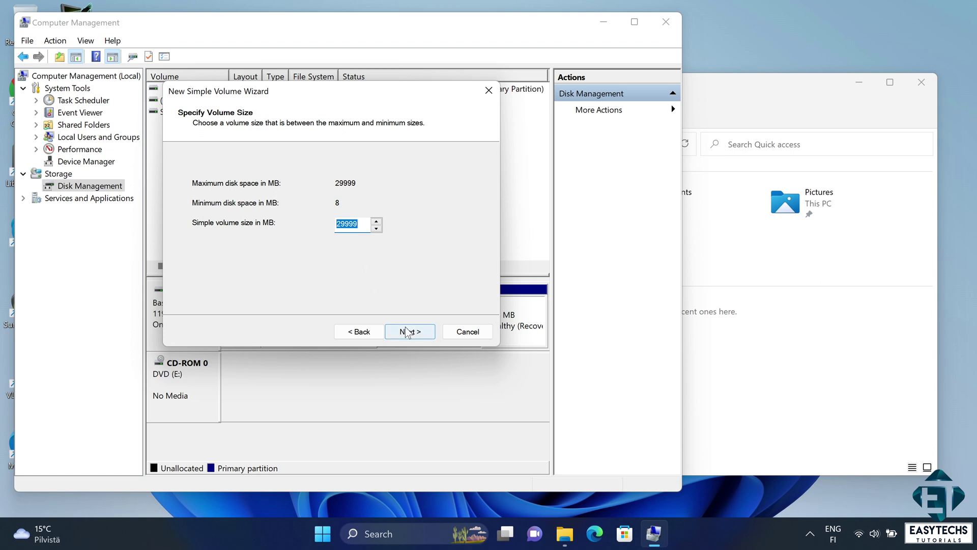
click(407, 332)
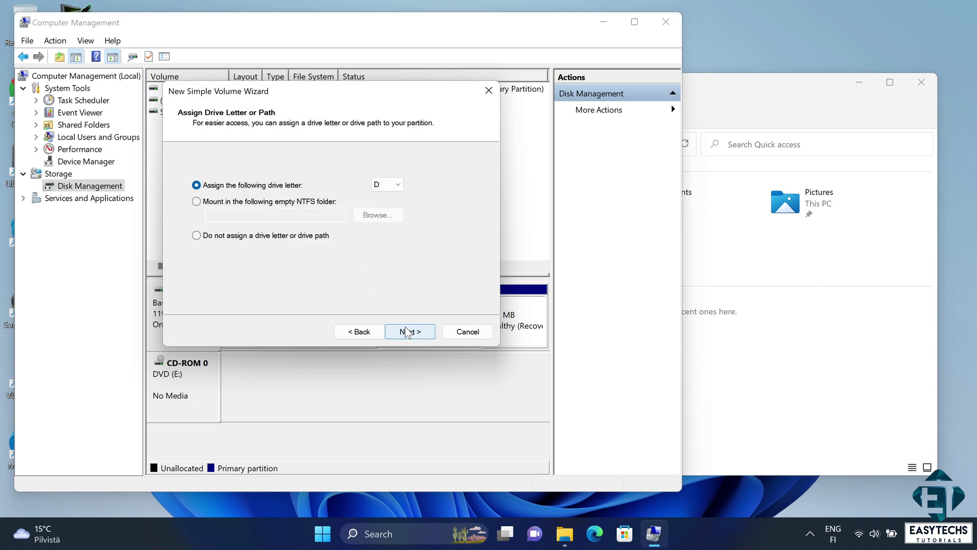
click(392, 188)
click(391, 187)
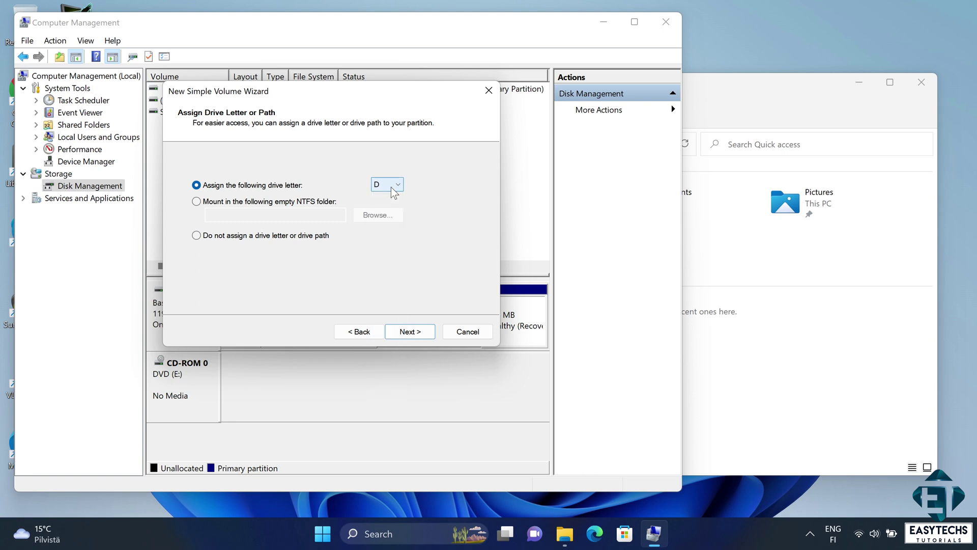
click(411, 332)
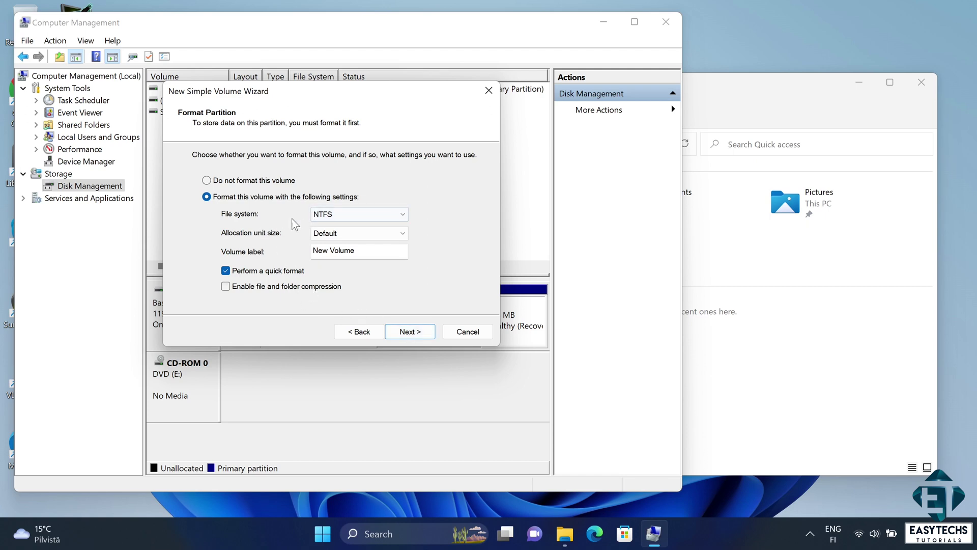
Step: Keep NTFS as the file system and finish creating New Volume (D:)
click(334, 216)
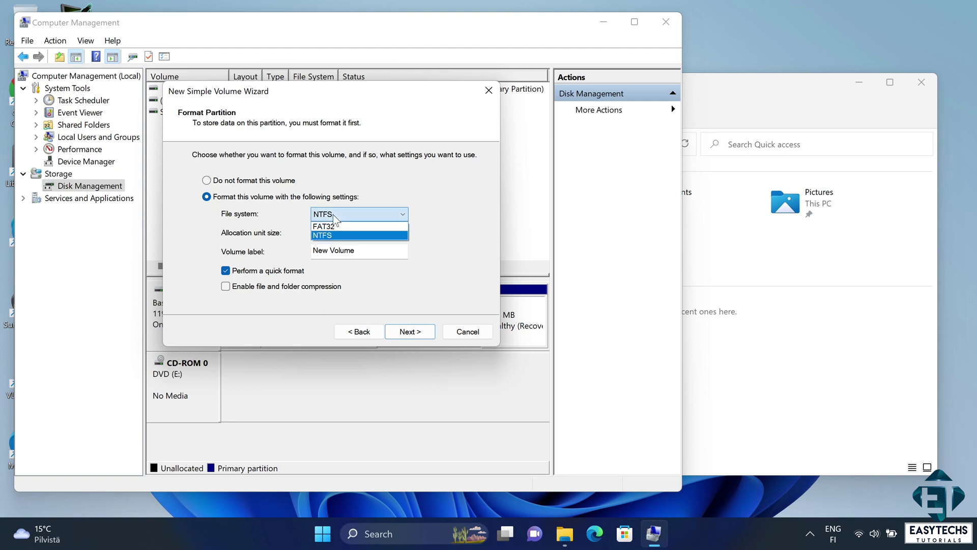
click(291, 226)
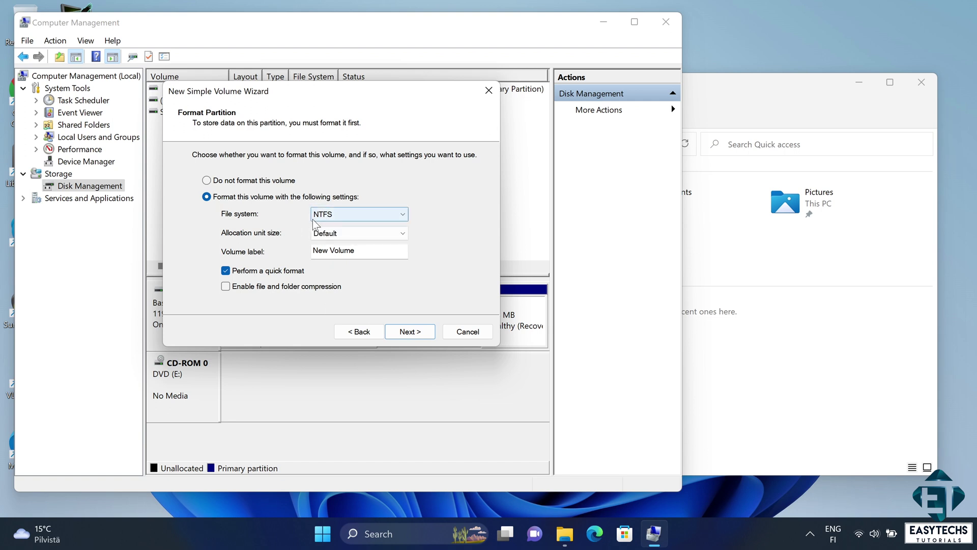
click(406, 333)
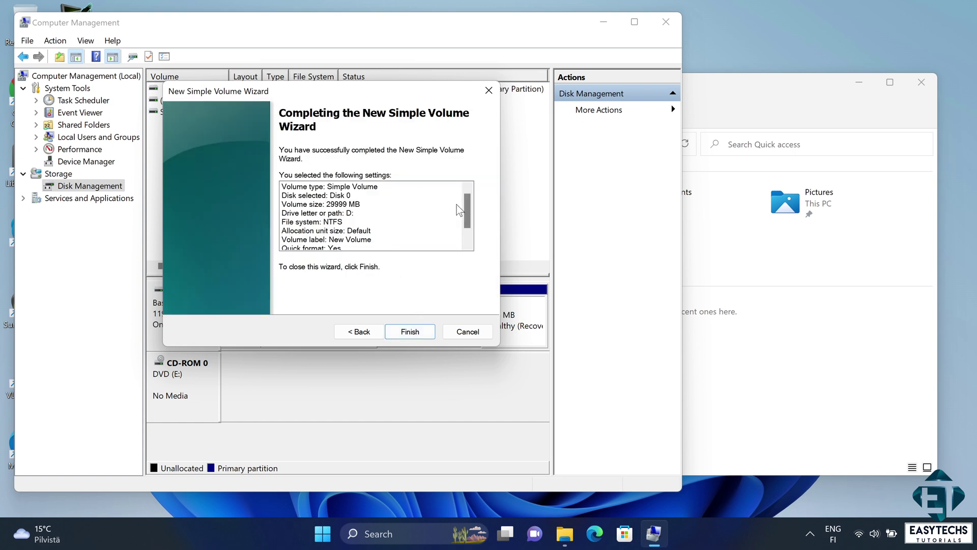
drag(470, 215, 460, 194)
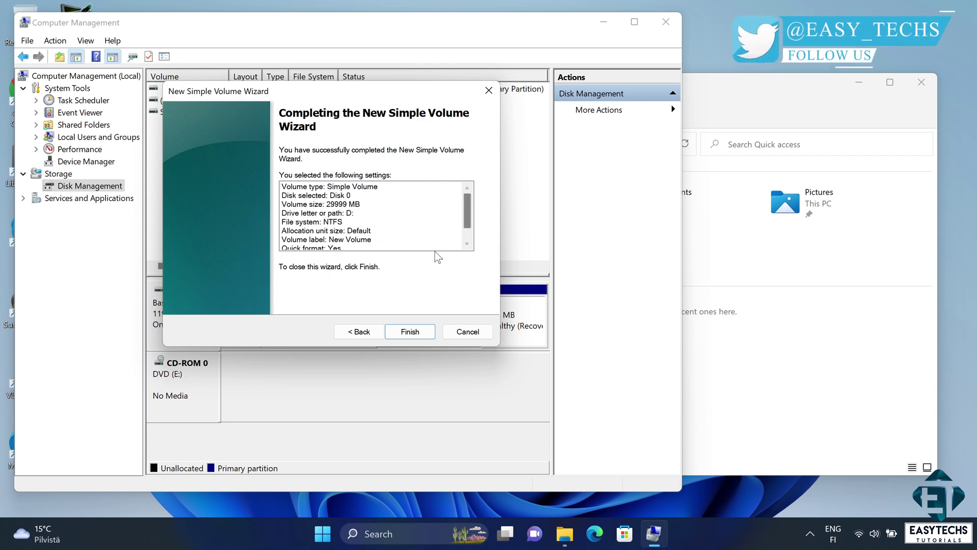
click(410, 331)
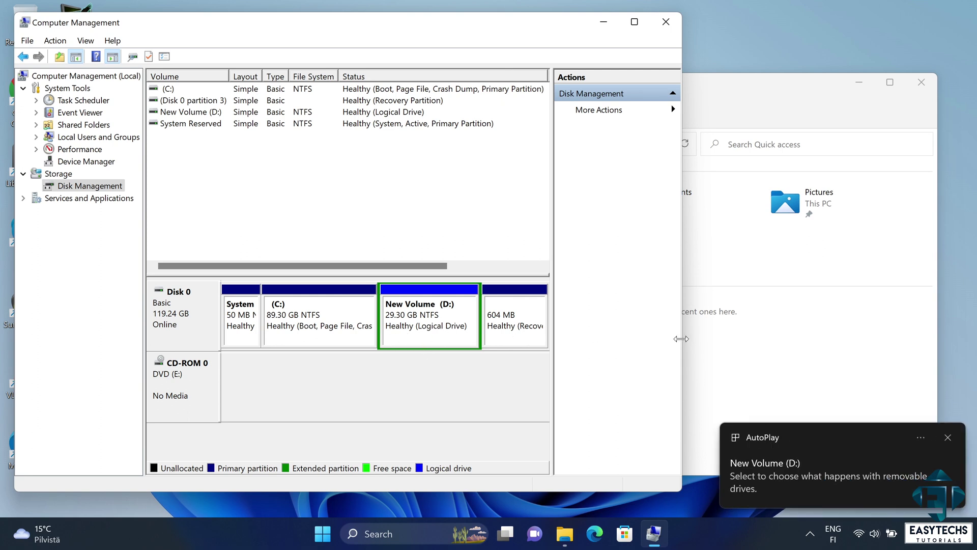
Step: Show This PC in File Explorer, now listing New Volume (D:) with 29,2 GB free
click(702, 347)
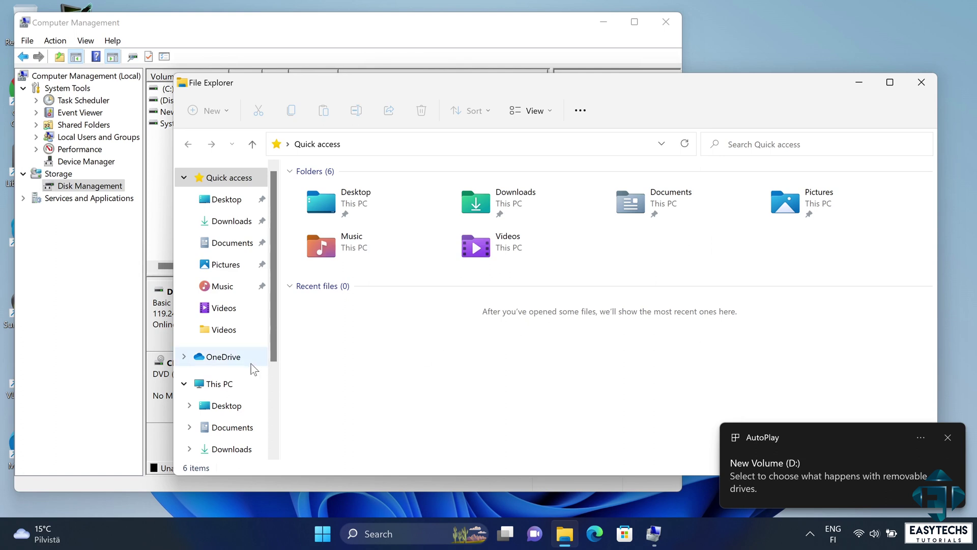
click(229, 384)
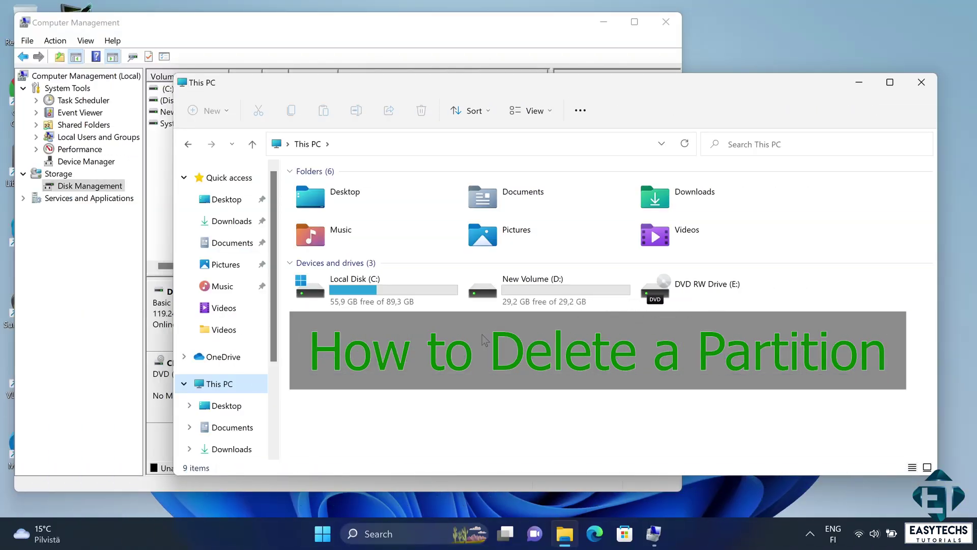
click(487, 340)
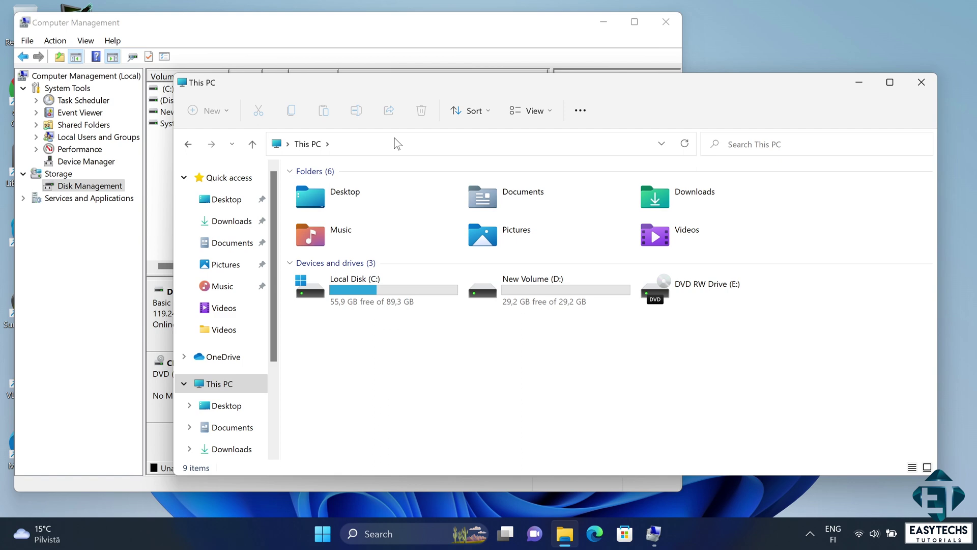
Step: Delete New Volume (D:) on Disk 0, leaving 29.30 GB of free space beside C:
click(326, 28)
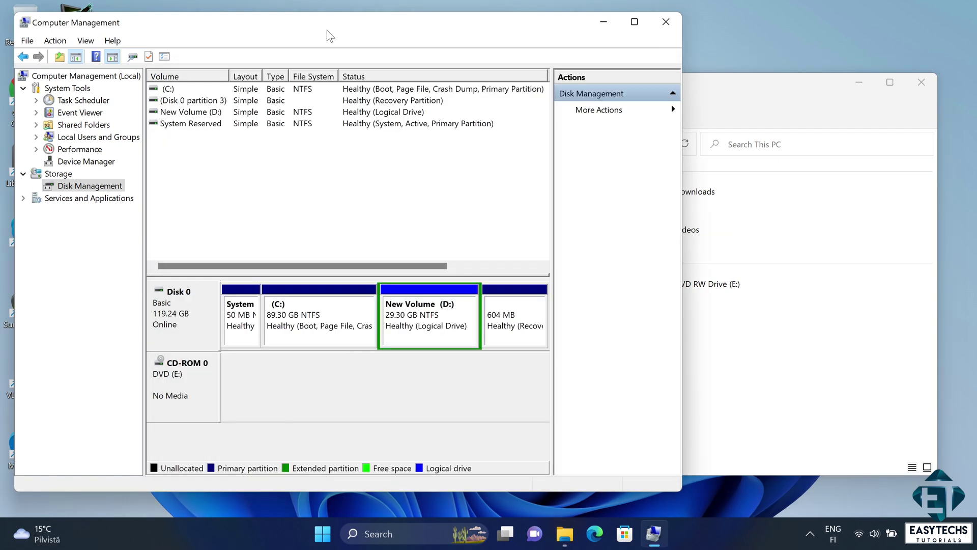
right_click(422, 317)
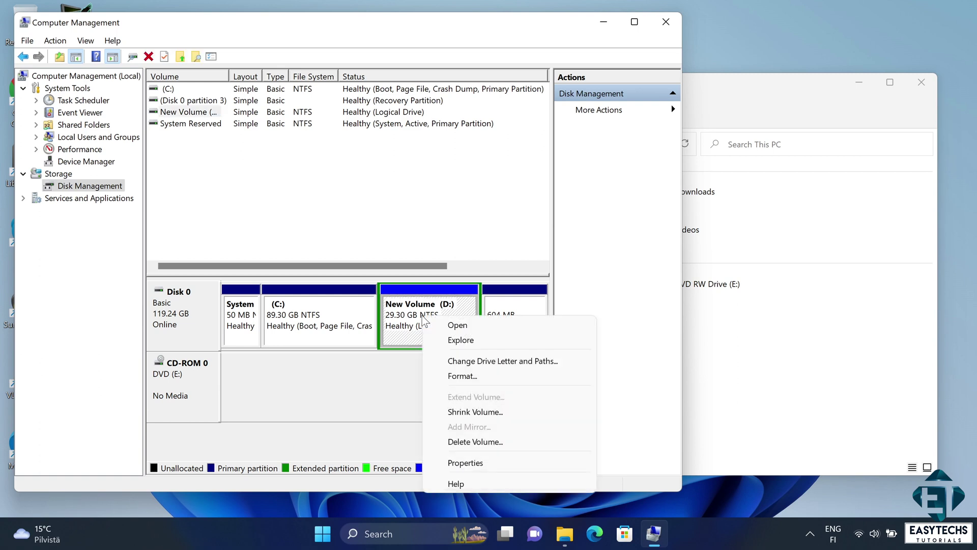
click(477, 442)
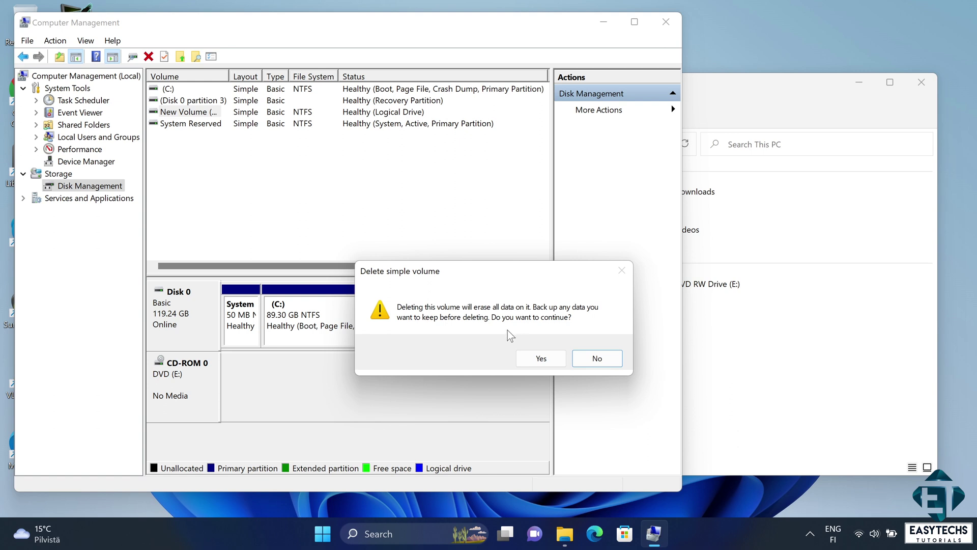
click(538, 357)
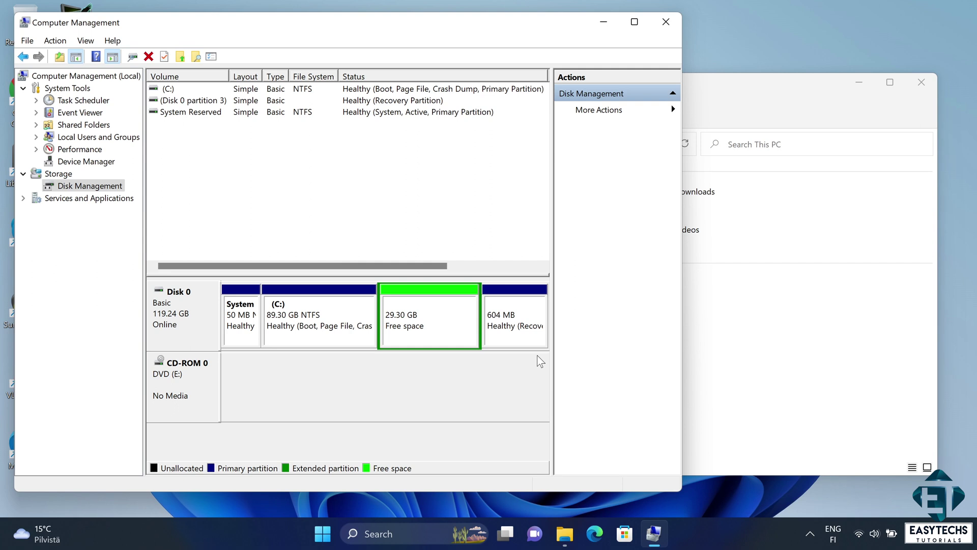
Step: Delete the extended partition holding the 29.30 GB free space, turning it into unallocated space
click(471, 329)
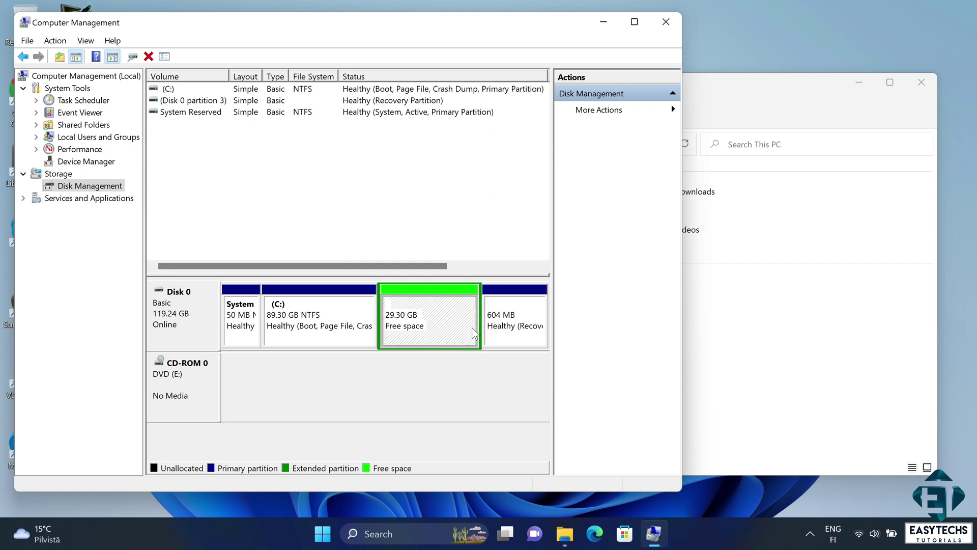
right_click(422, 332)
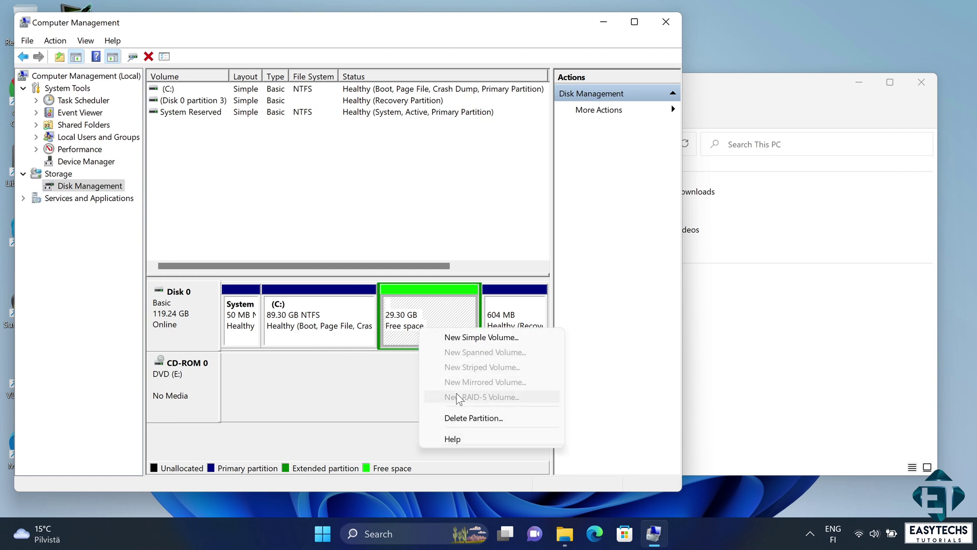
click(457, 419)
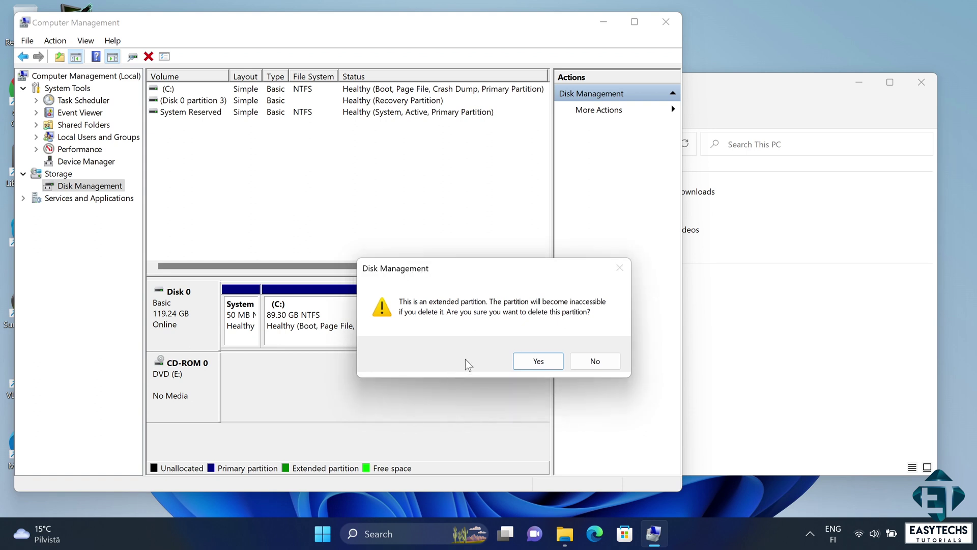
click(529, 361)
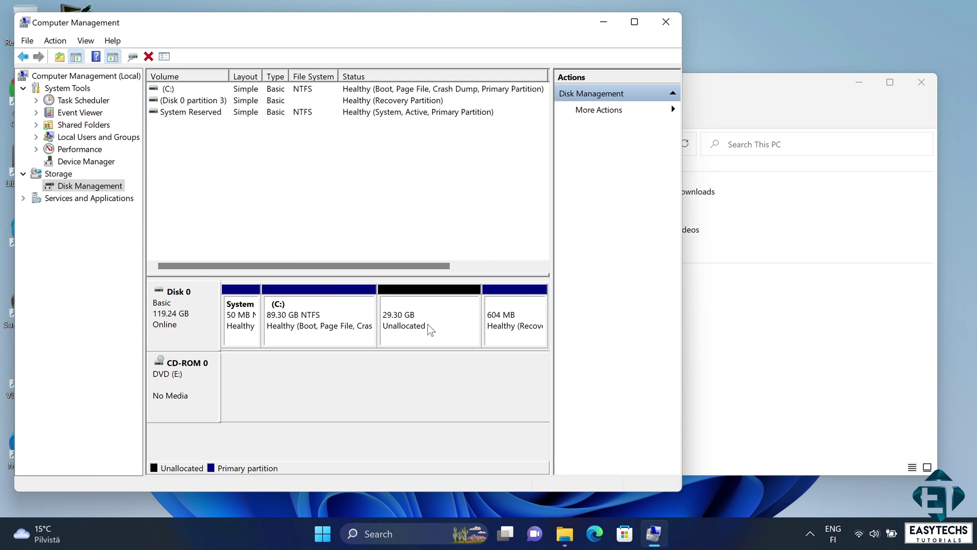
Step: Extend C: by all 29999 MB of unallocated space so it spans 118.60 GB
right_click(313, 330)
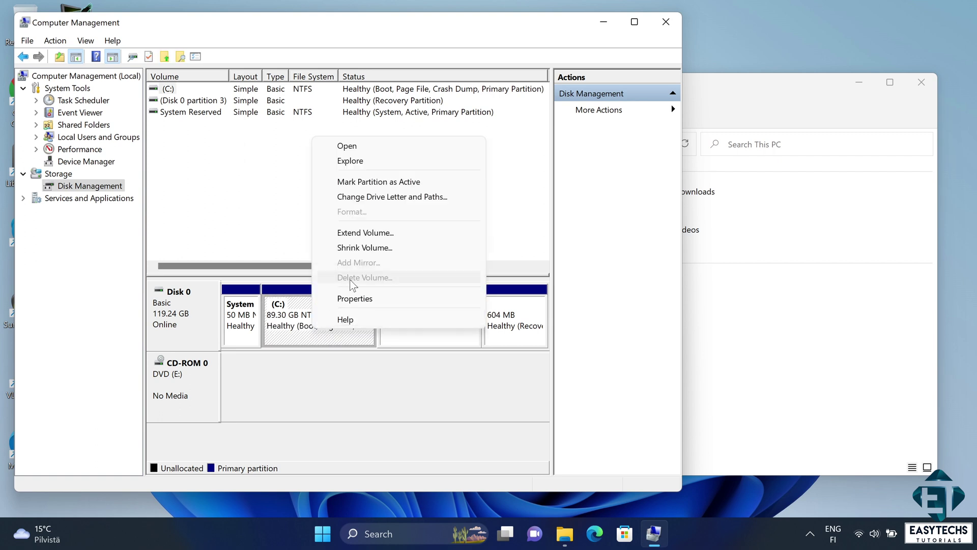
click(371, 232)
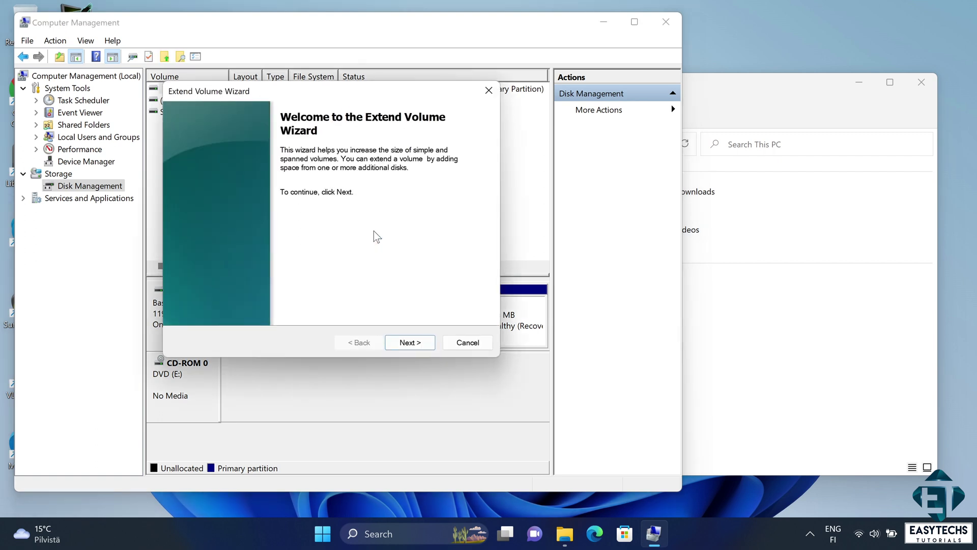
click(406, 342)
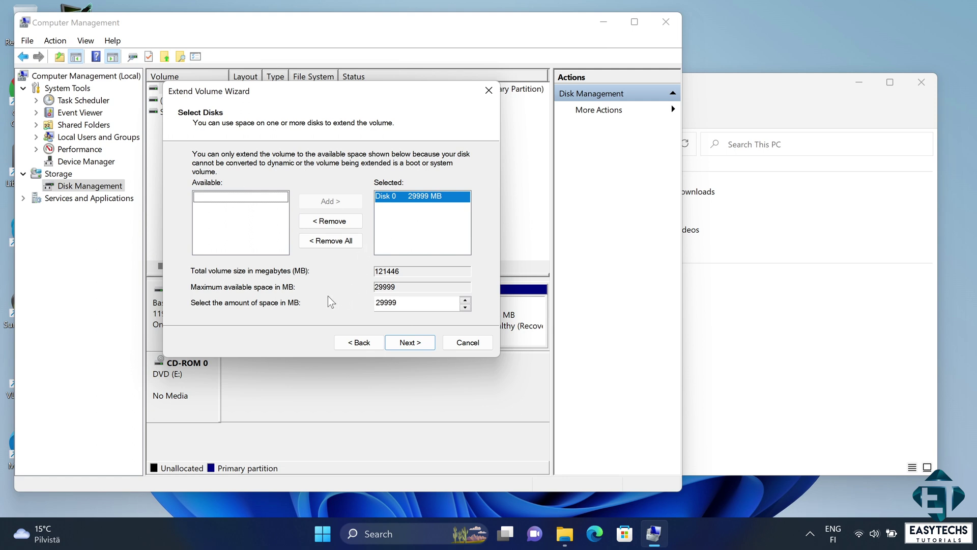
click(411, 343)
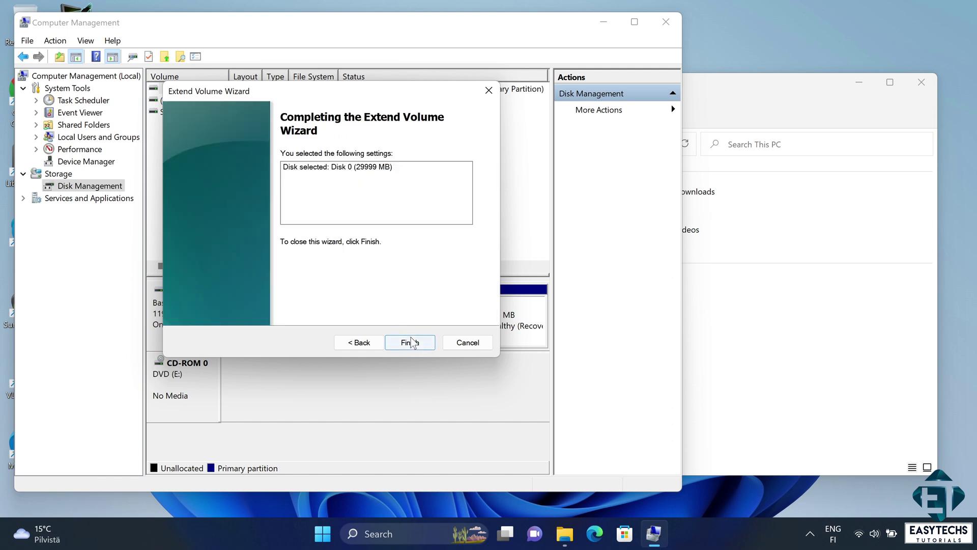
click(410, 342)
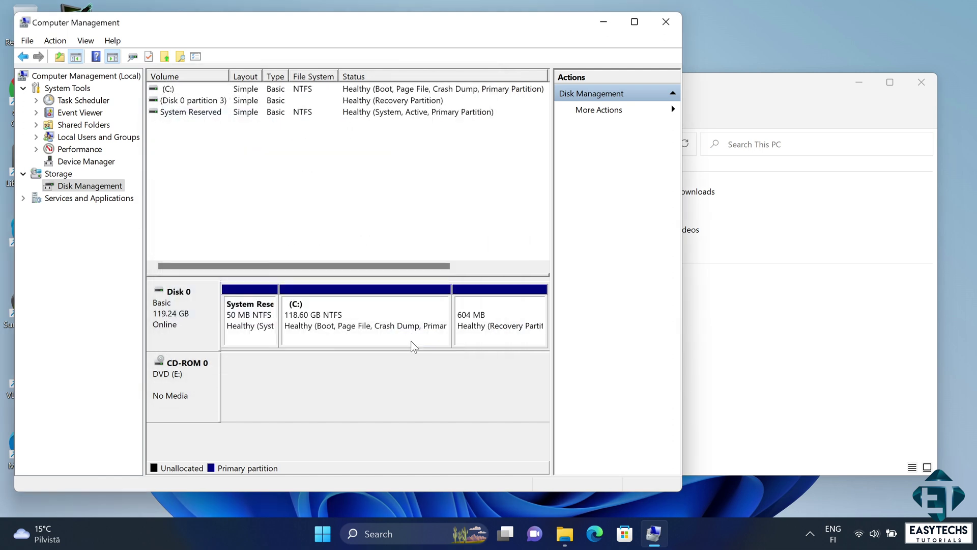
click(763, 338)
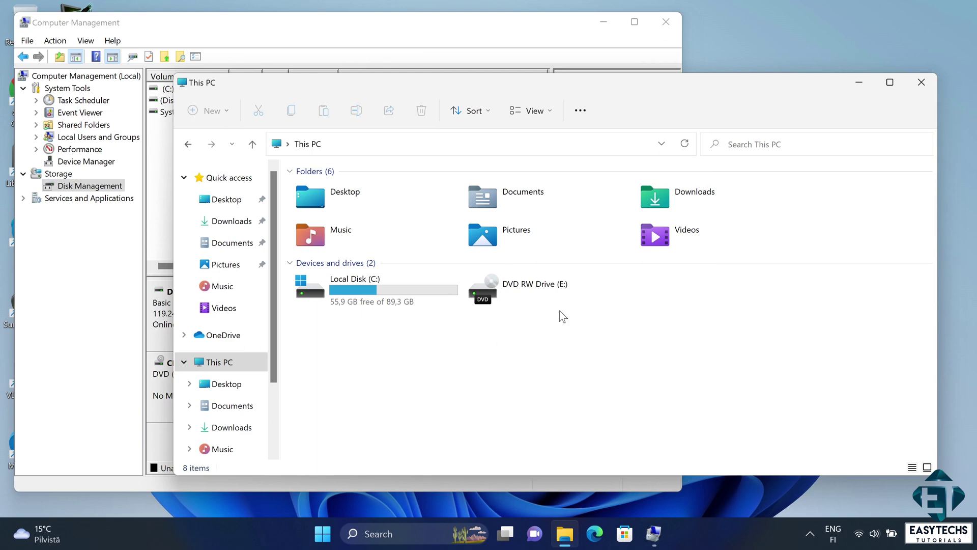
Step: Refresh This PC to show Local Disk (C:) at 118 GB and D: gone
click(686, 145)
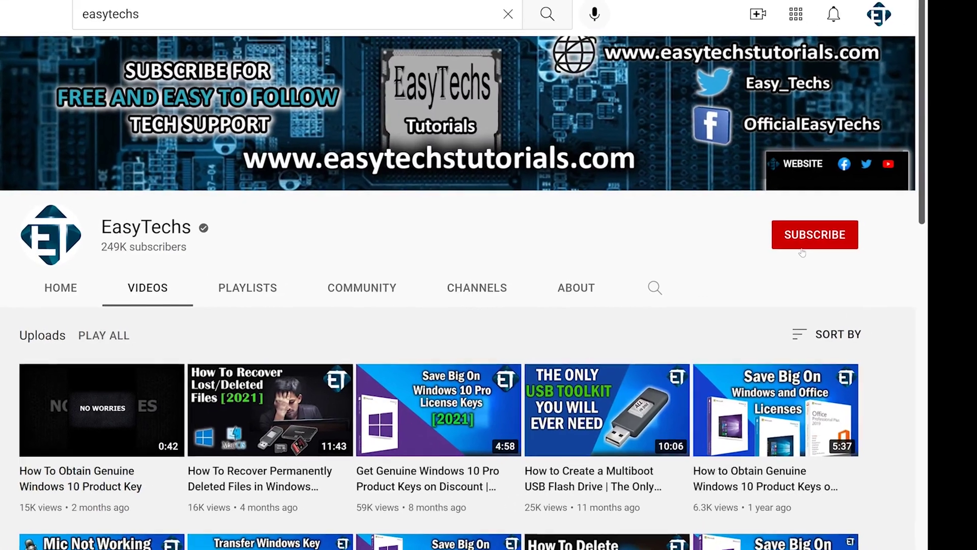
Step: Subscribe to the EasyTechs channel and set notifications to All
click(802, 244)
click(845, 238)
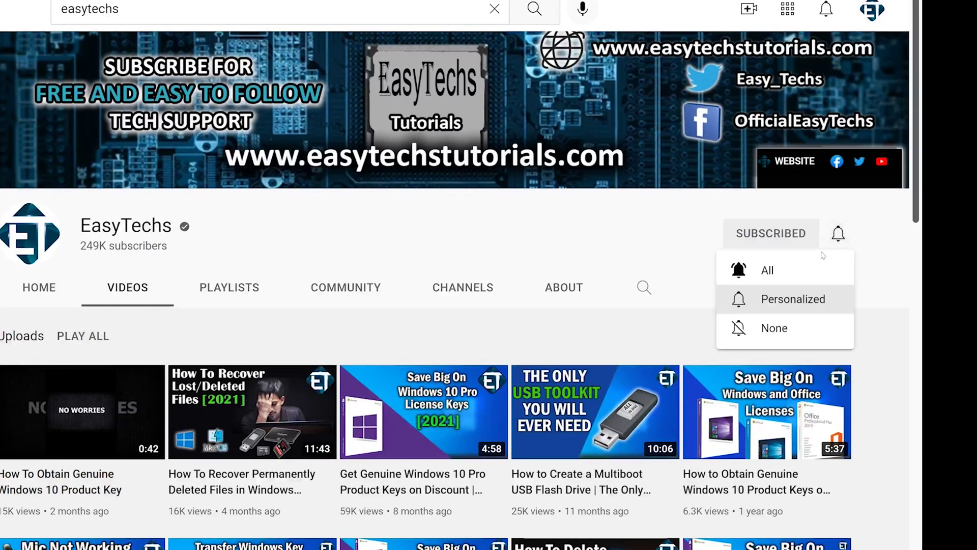
click(781, 268)
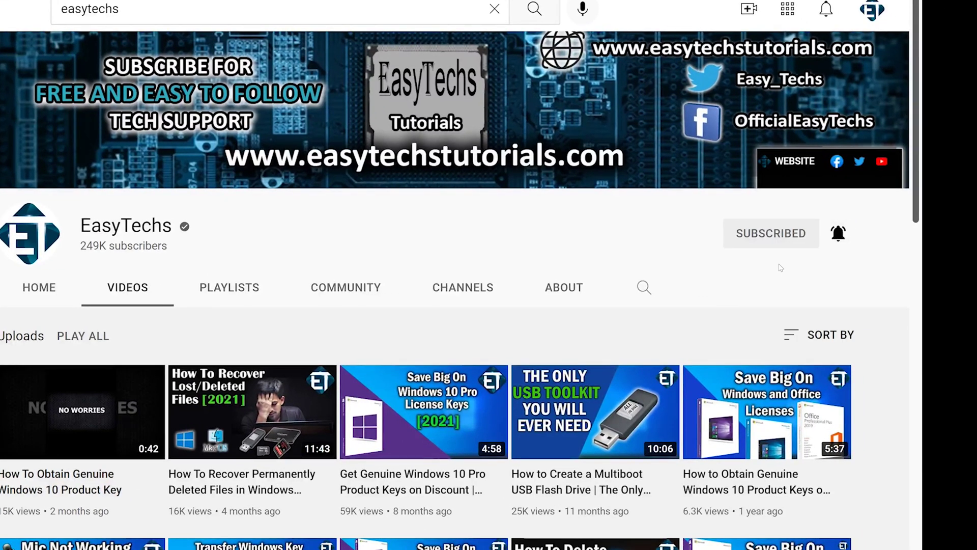